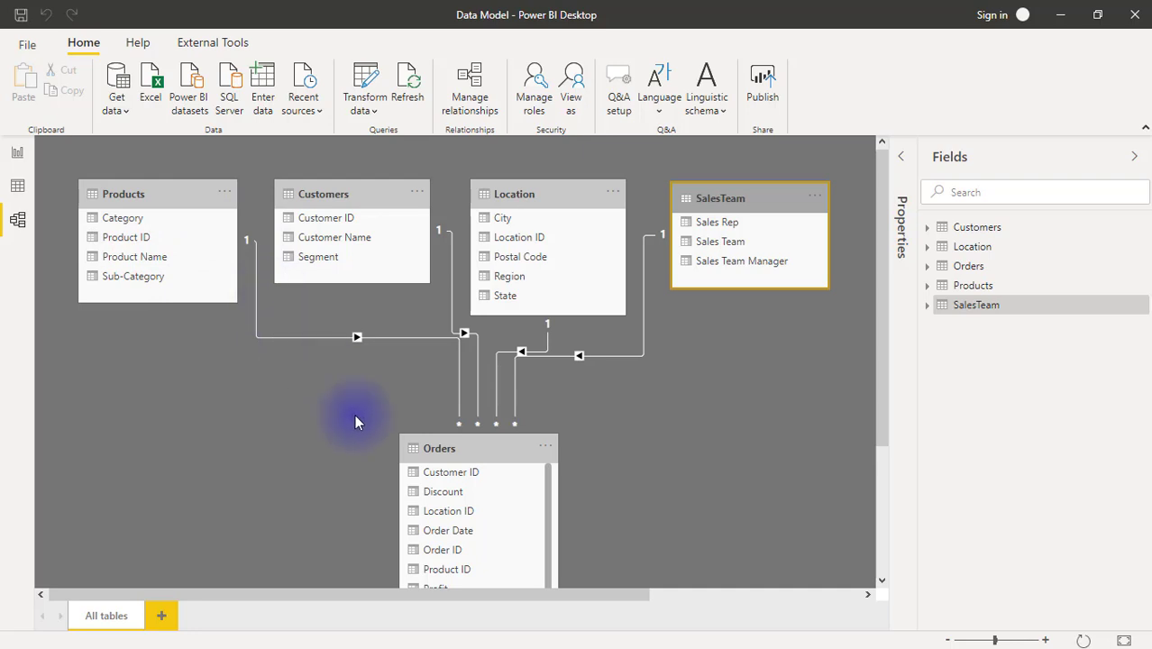
Step: Rearrange the model diagram by nudging the Orders table slightly down and the Customers table slightly to the right
mouse_move(465, 453)
left_mouse_down()
mouse_move(447, 455)
mouse_move(457, 463)
left_mouse_up()
left_click_drag(134, 188, 129, 190)
left_click(338, 341)
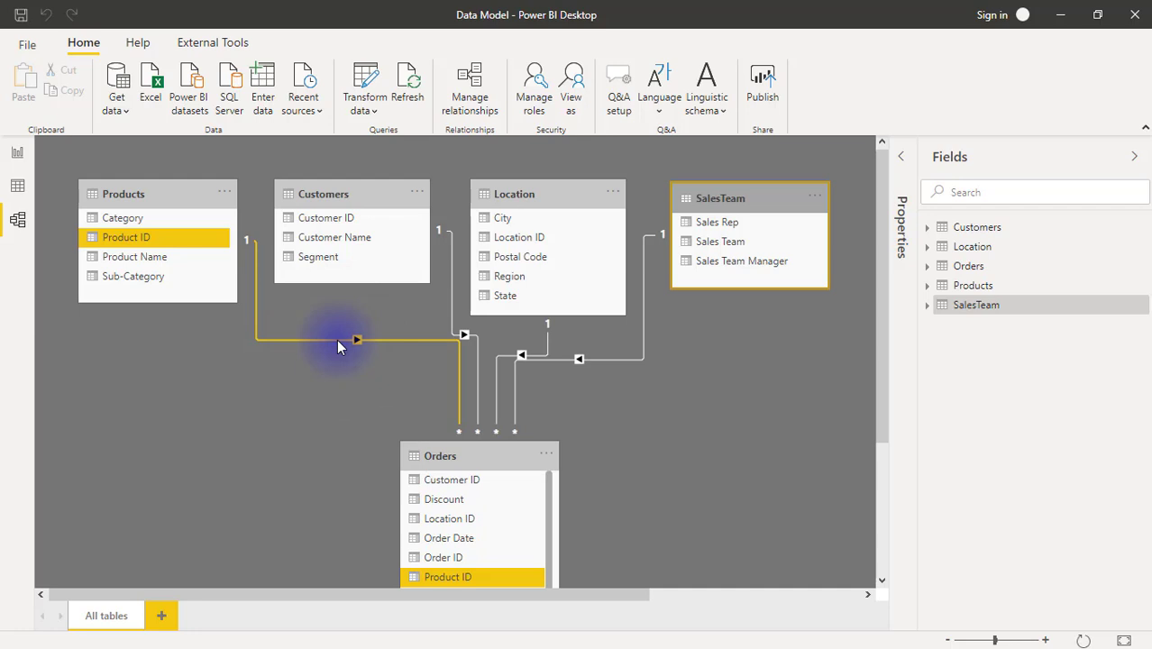
left_click(335, 191)
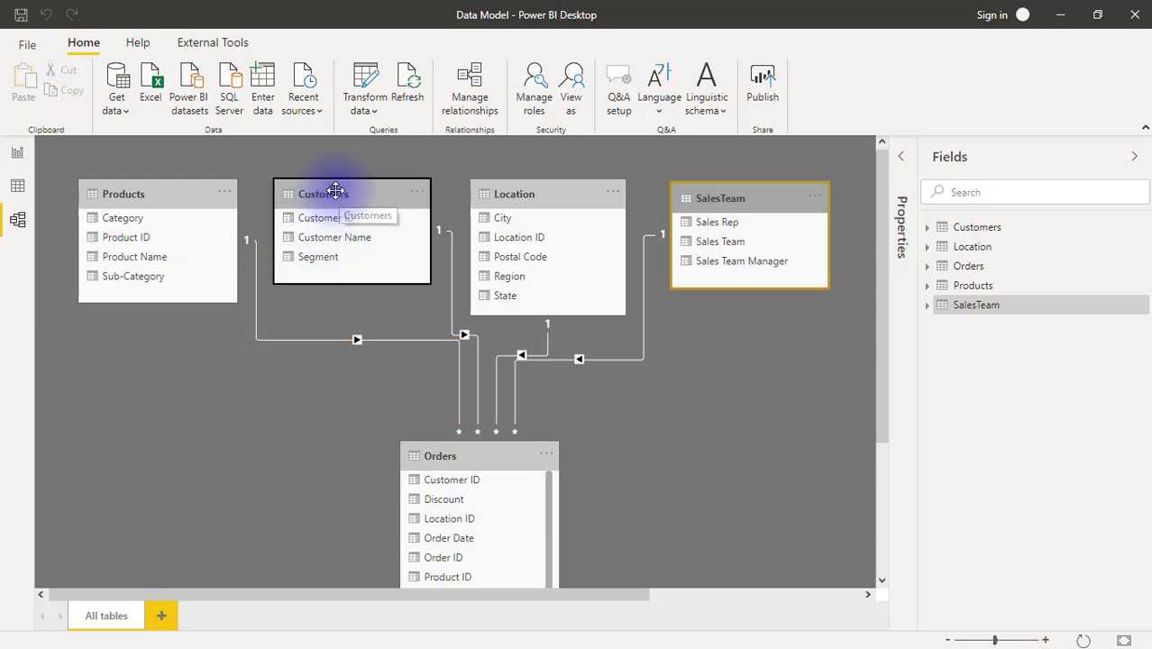
left_click_drag(335, 191, 346, 191)
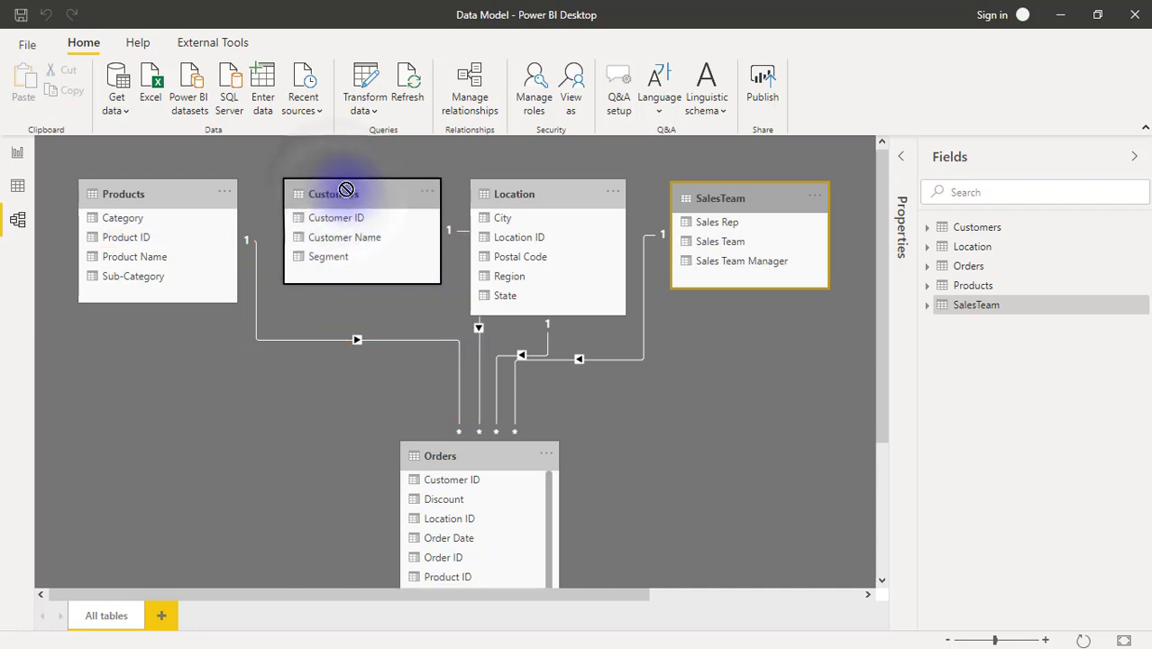
left_click(174, 187)
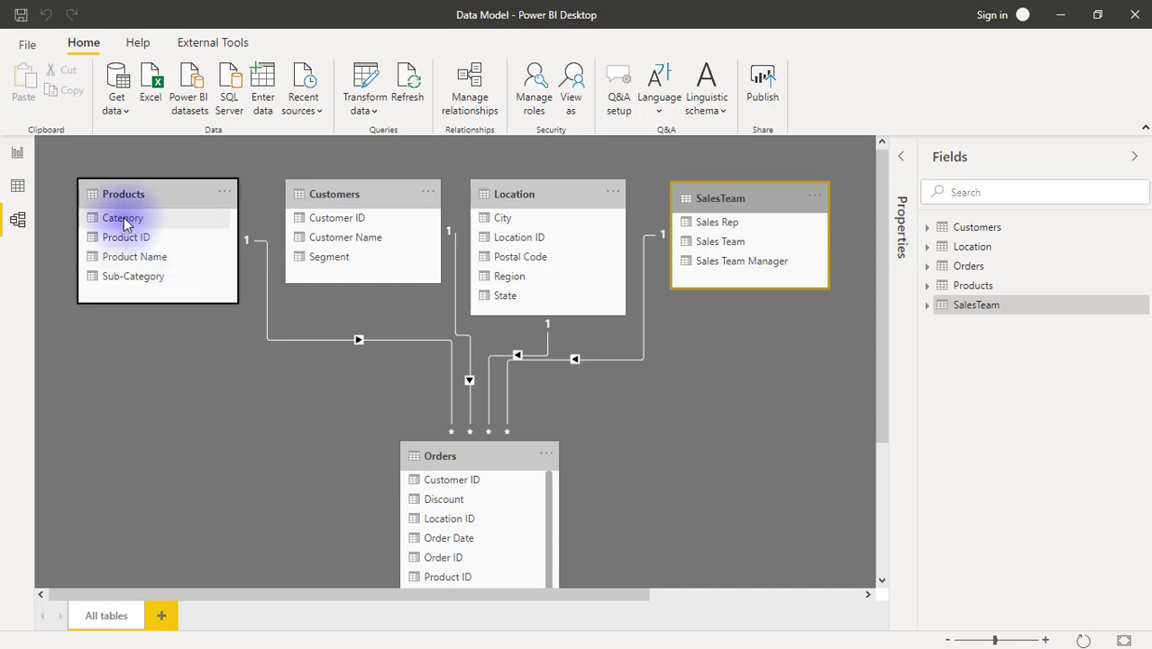
Step: Add a Matrix visual to the report page, enlarged and placed slightly in from the page's upper-left corner
left_click(18, 153)
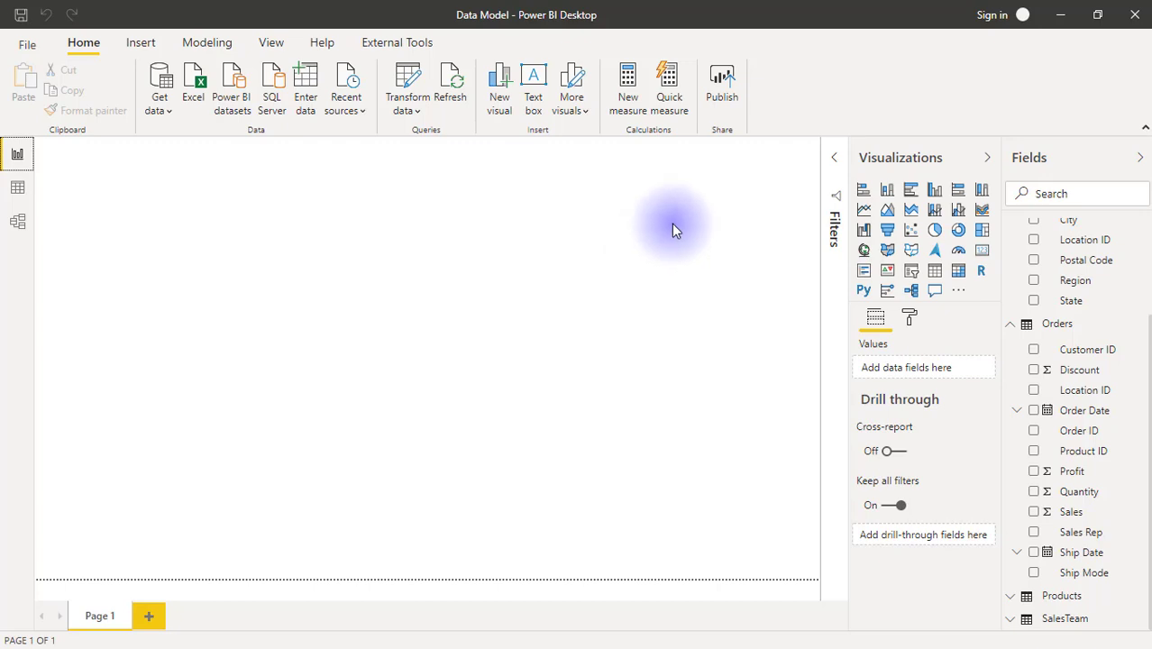
left_click(958, 270)
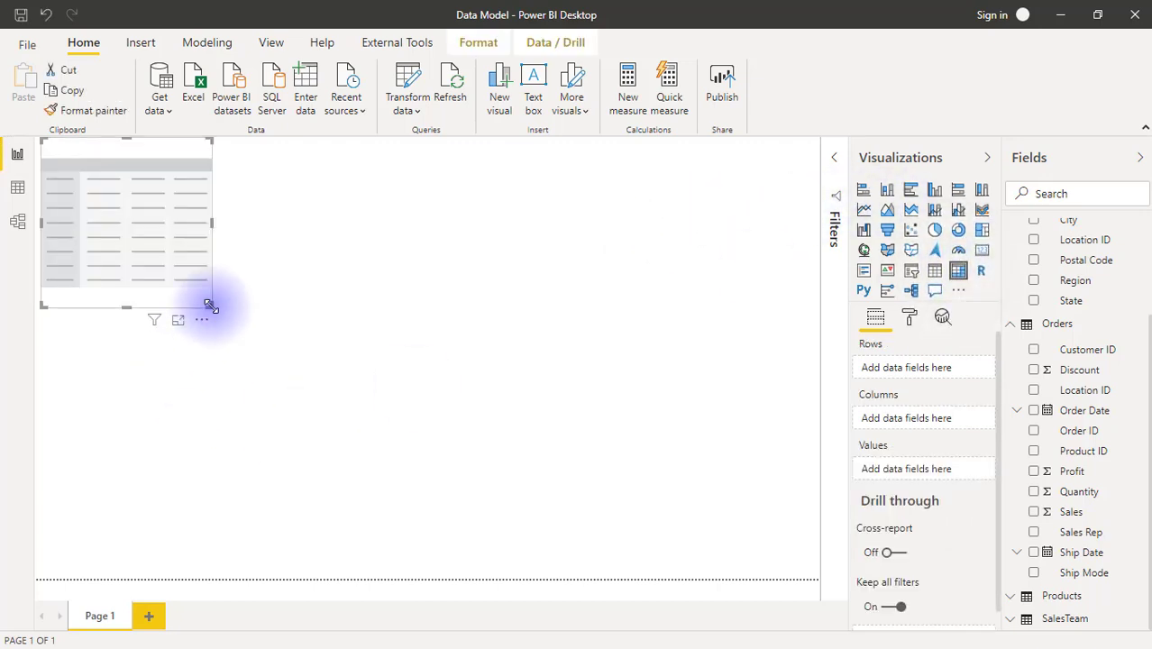
left_click_drag(212, 305, 398, 483)
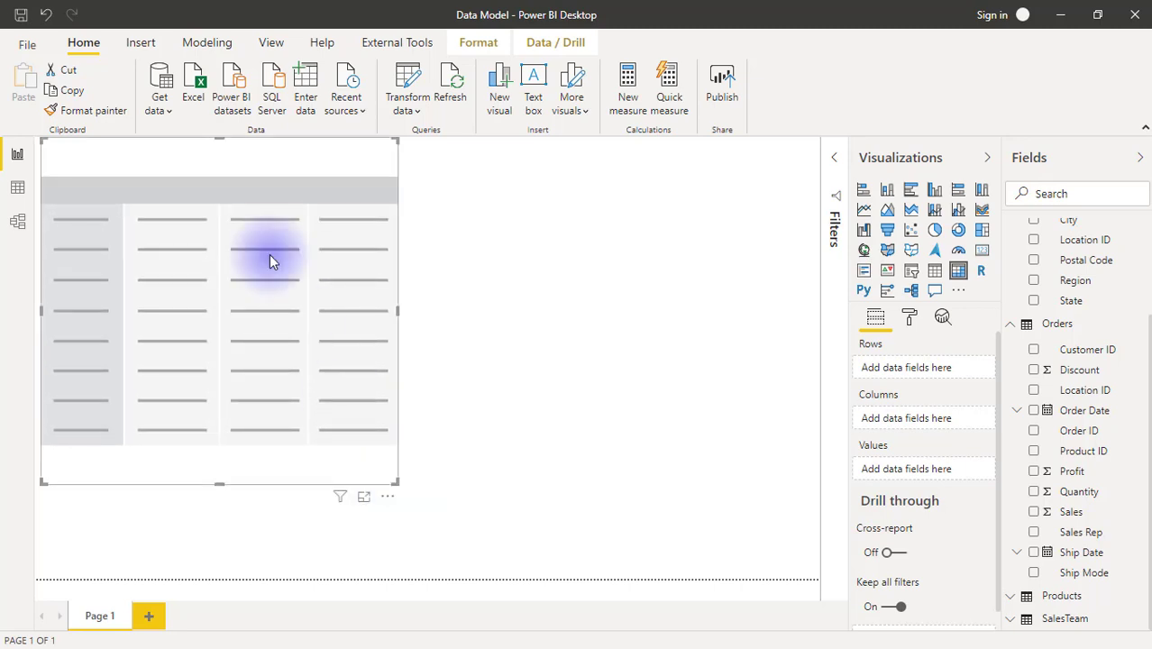
left_click_drag(209, 177, 231, 205)
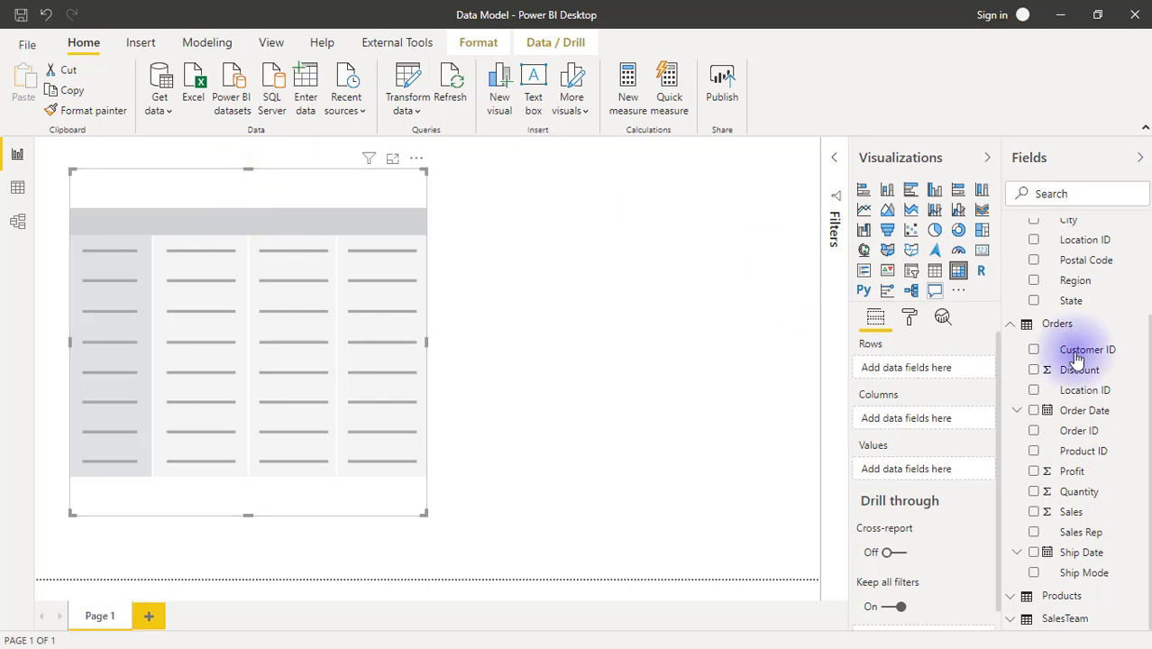
Step: Put Category from the Products table in the matrix rows and Segment from the Customers table in its columns
scroll(1141, 396, "up", 3)
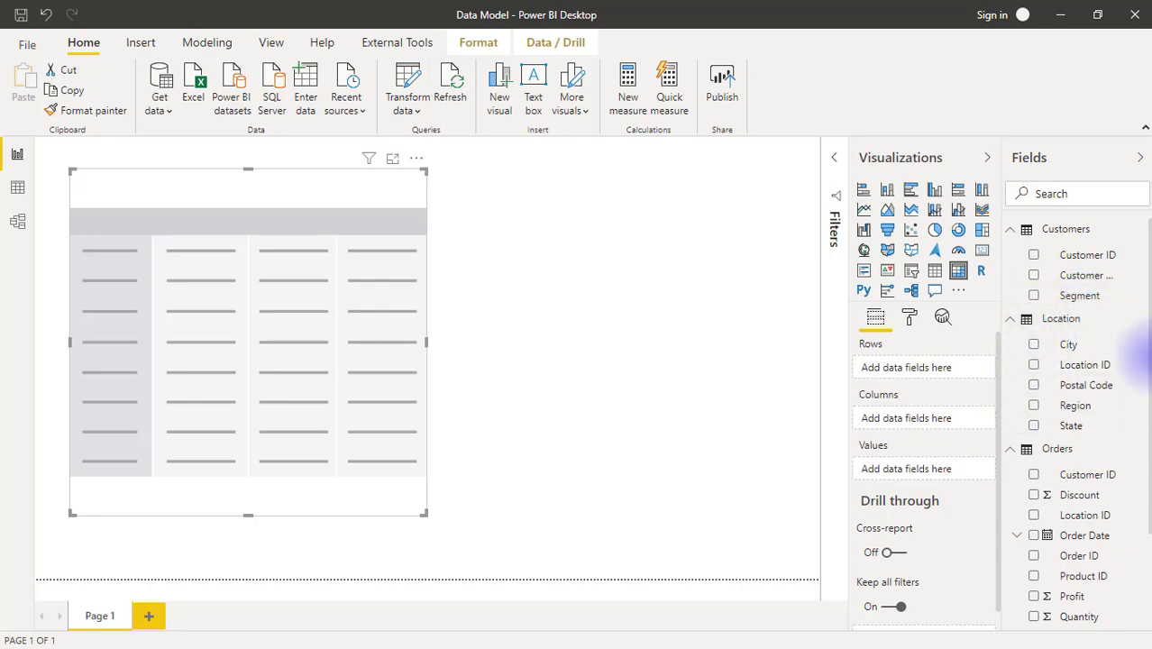
scroll(1143, 347, "down", 3)
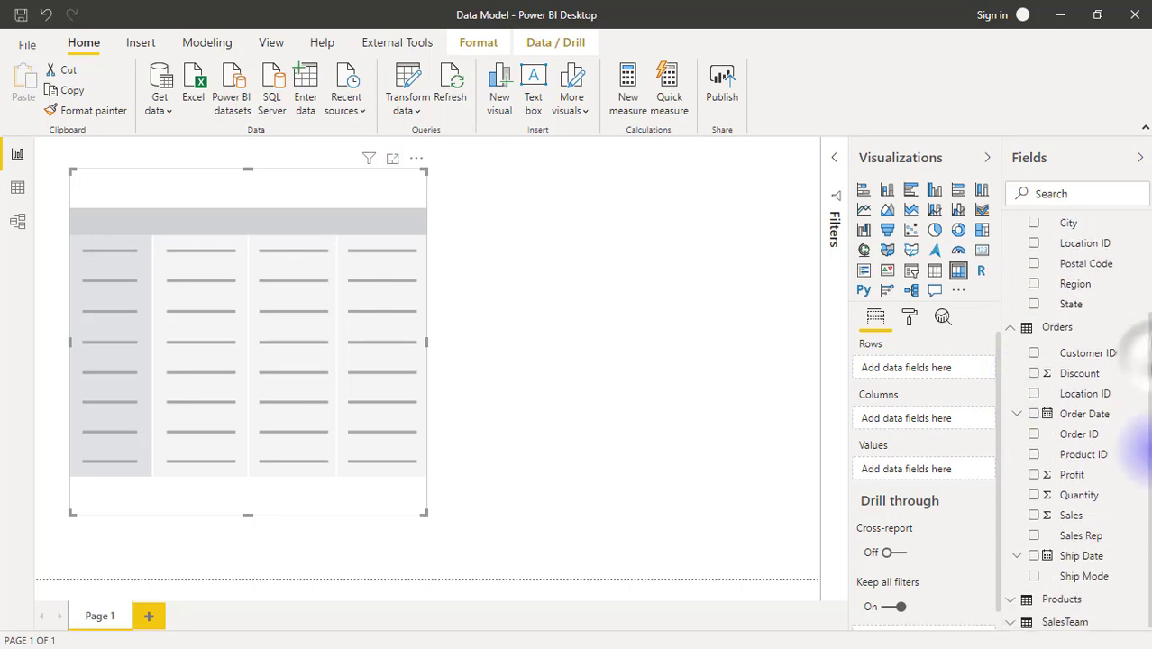
left_click(1008, 596)
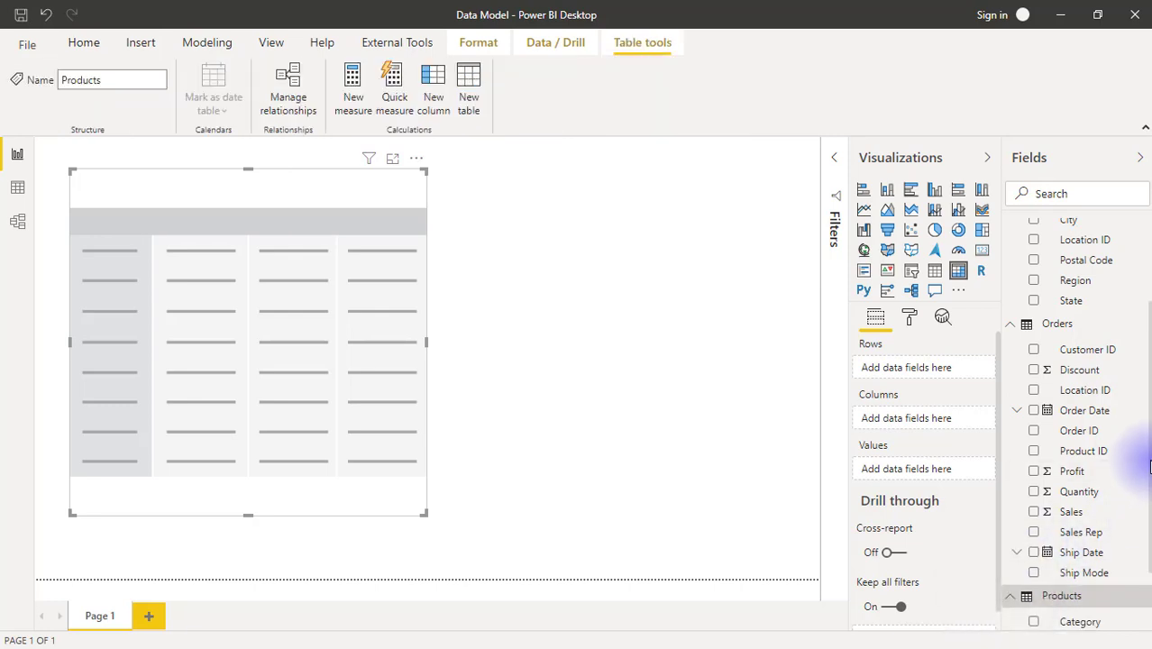
scroll(1143, 504, "down", 2)
left_click(1084, 577)
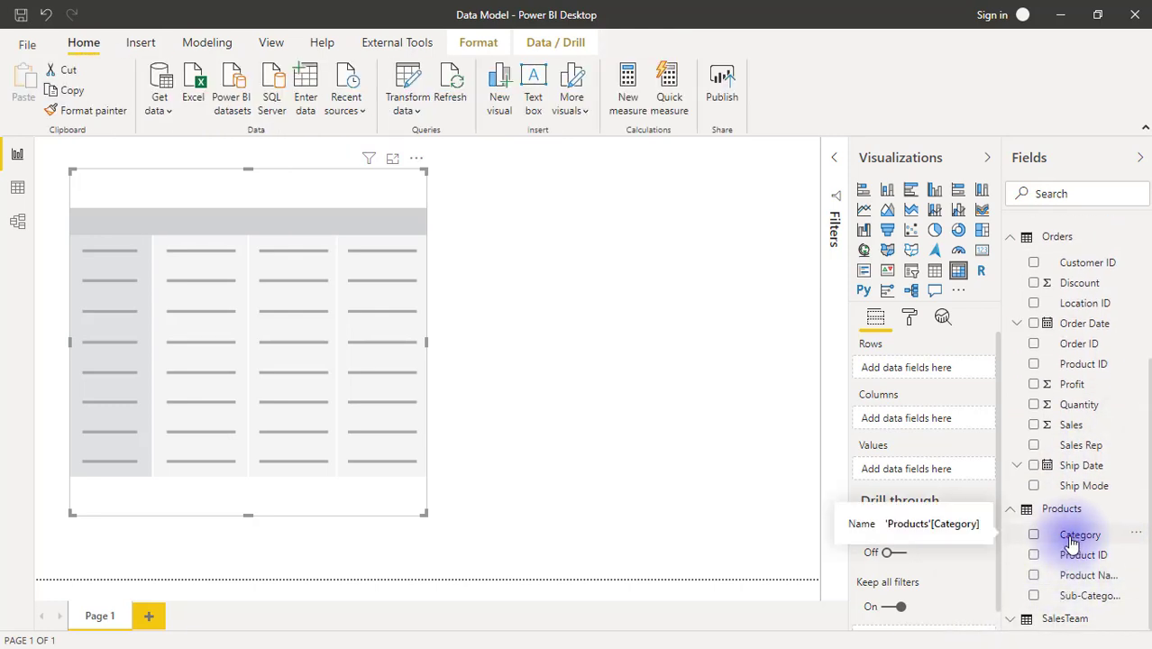
left_click_drag(1072, 539, 912, 373)
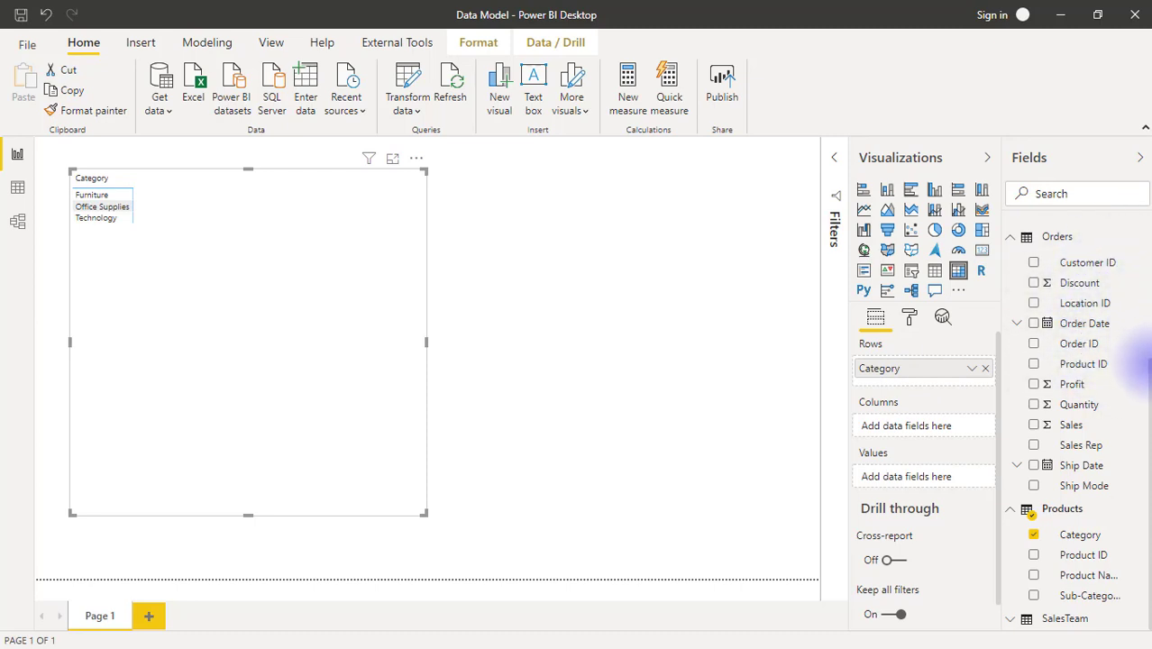
left_click_drag(1145, 369, 1143, 225)
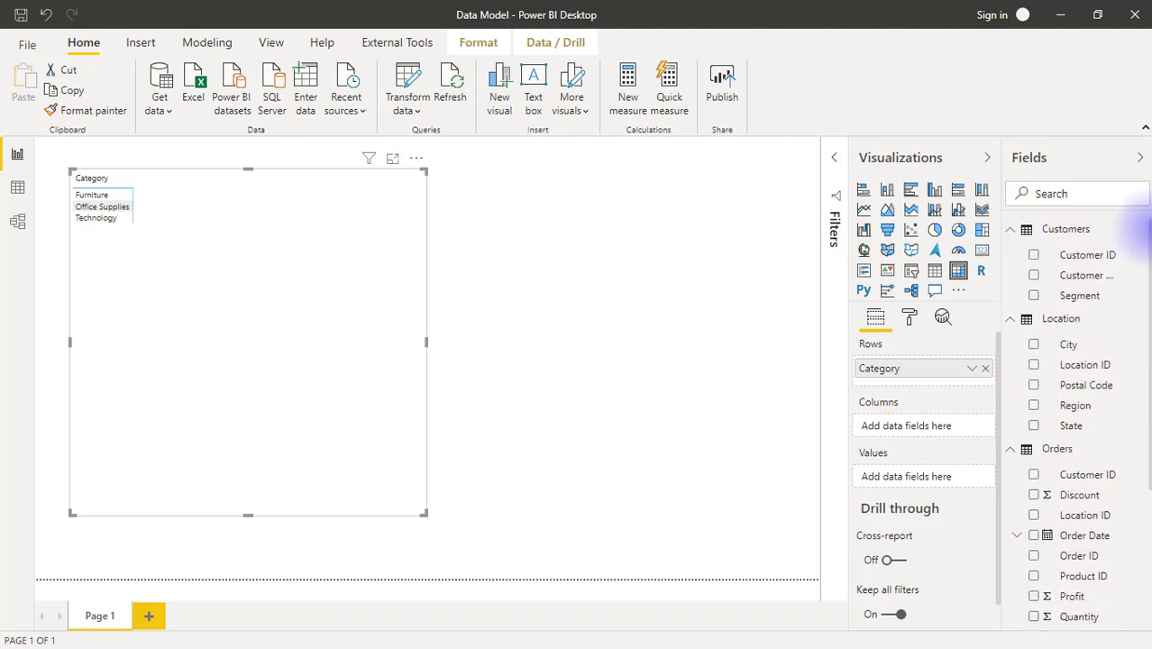
left_click_drag(1082, 297, 913, 432)
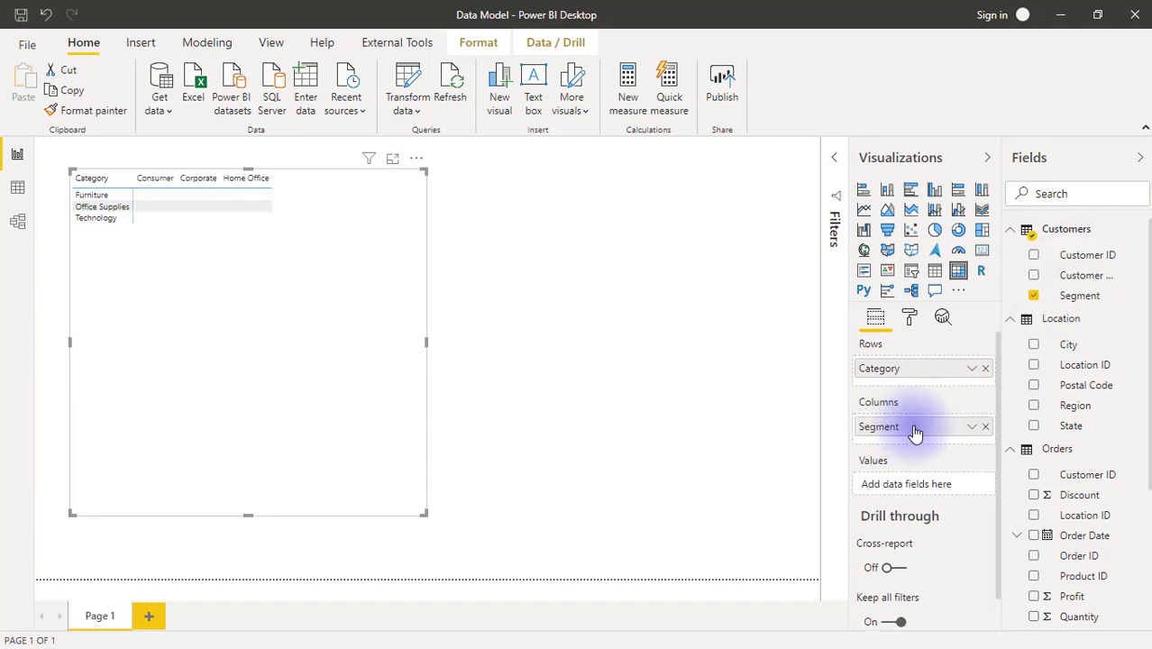
Step: Set the matrix grid text size to 25 pt and widen the visual to fit all segment columns
left_click(909, 316)
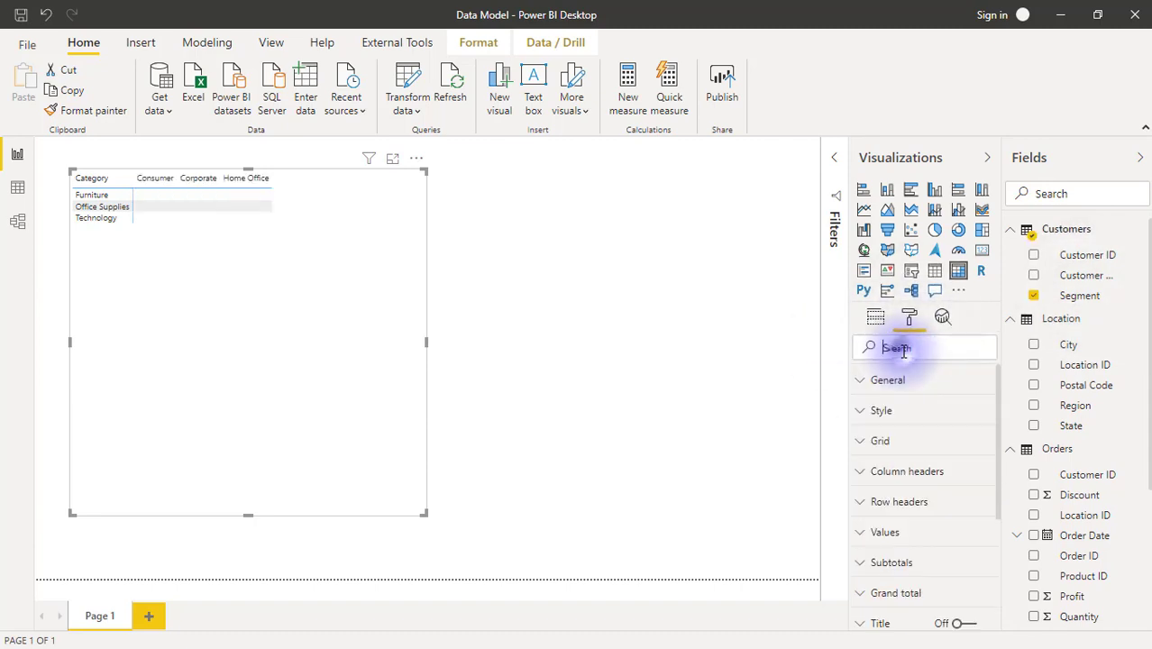
type("size")
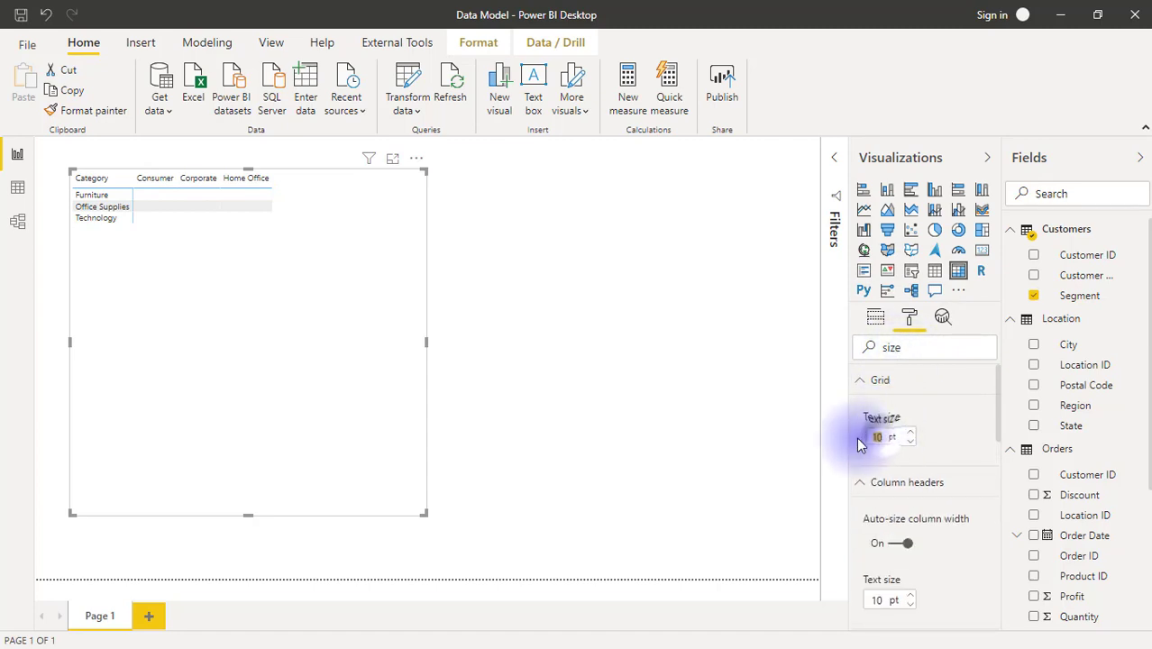
type("2")
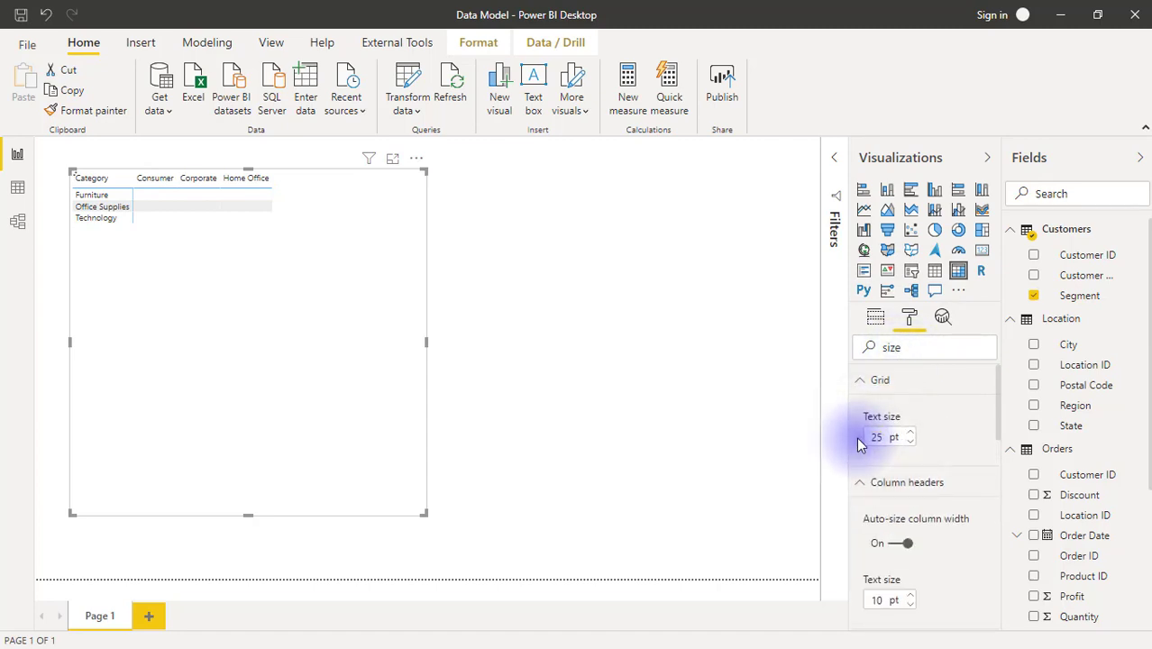
type("5")
key("Return")
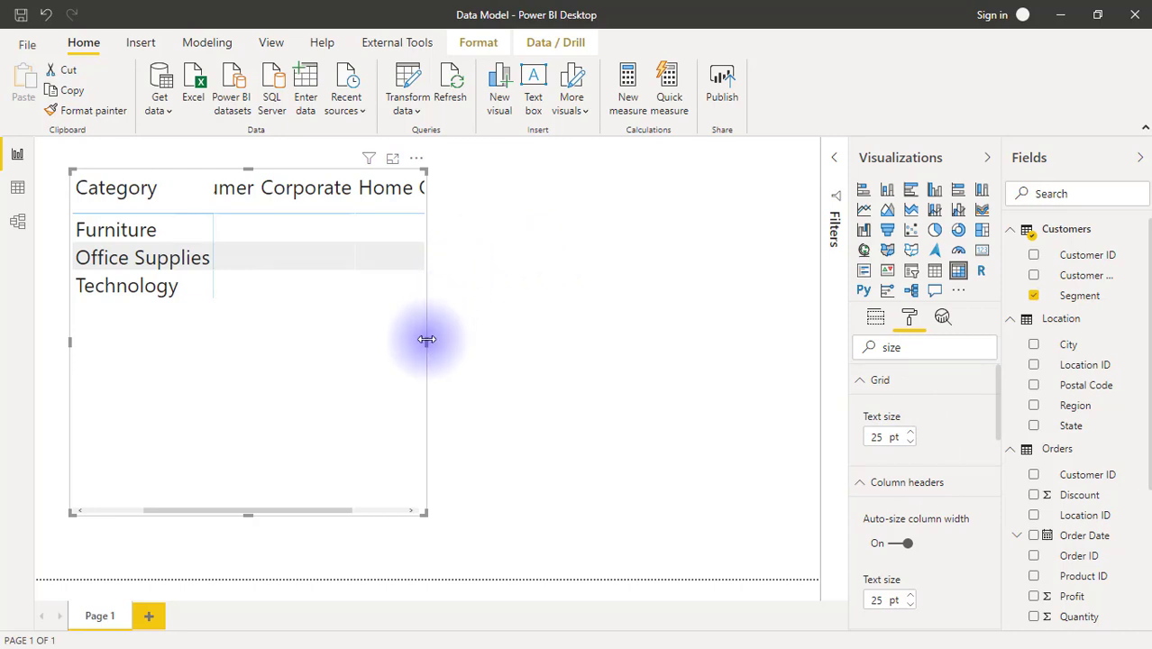
left_click_drag(426, 340, 695, 387)
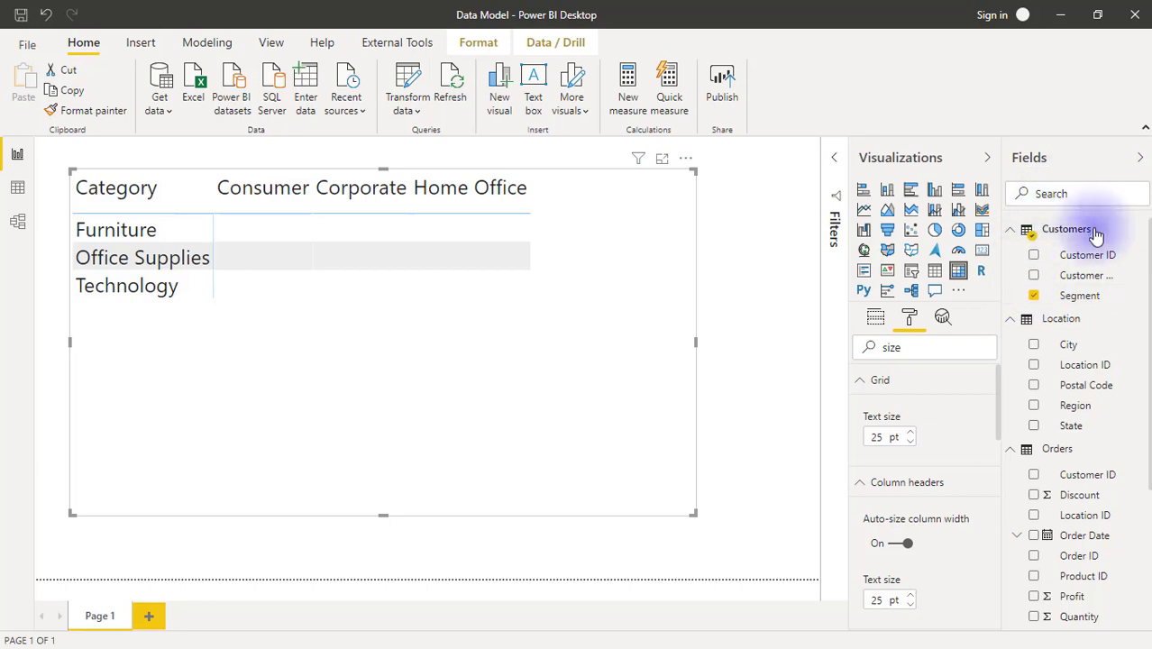
Step: Add Segment from the Customers table as the matrix values, summarized by Count
left_click(1068, 301)
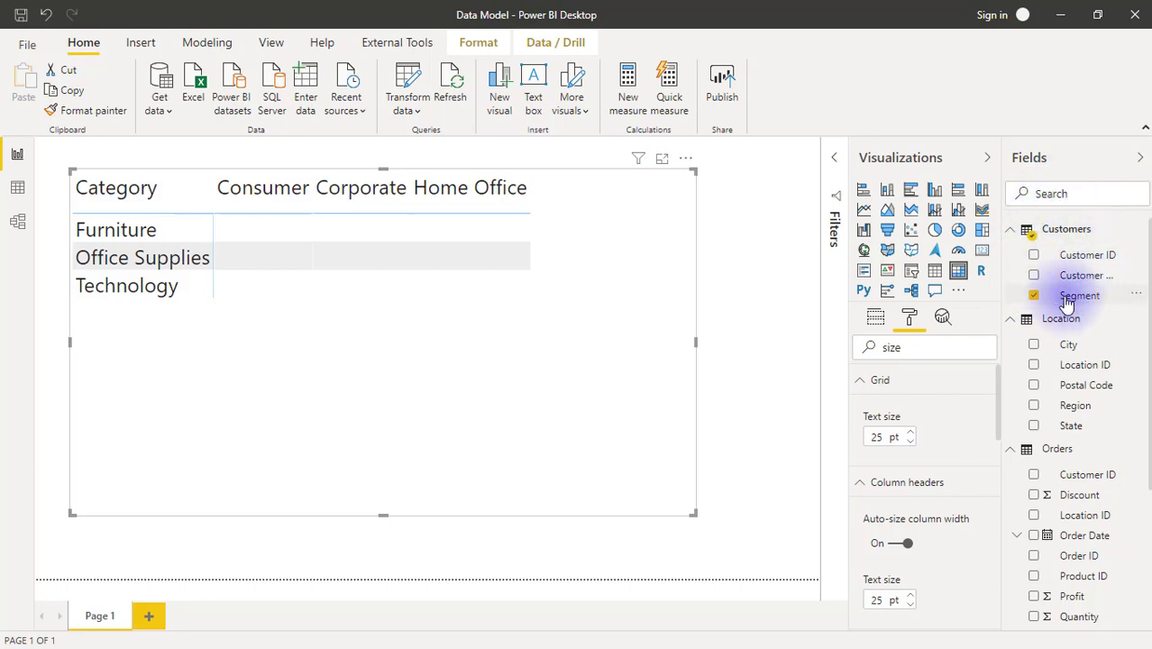
left_click(875, 316)
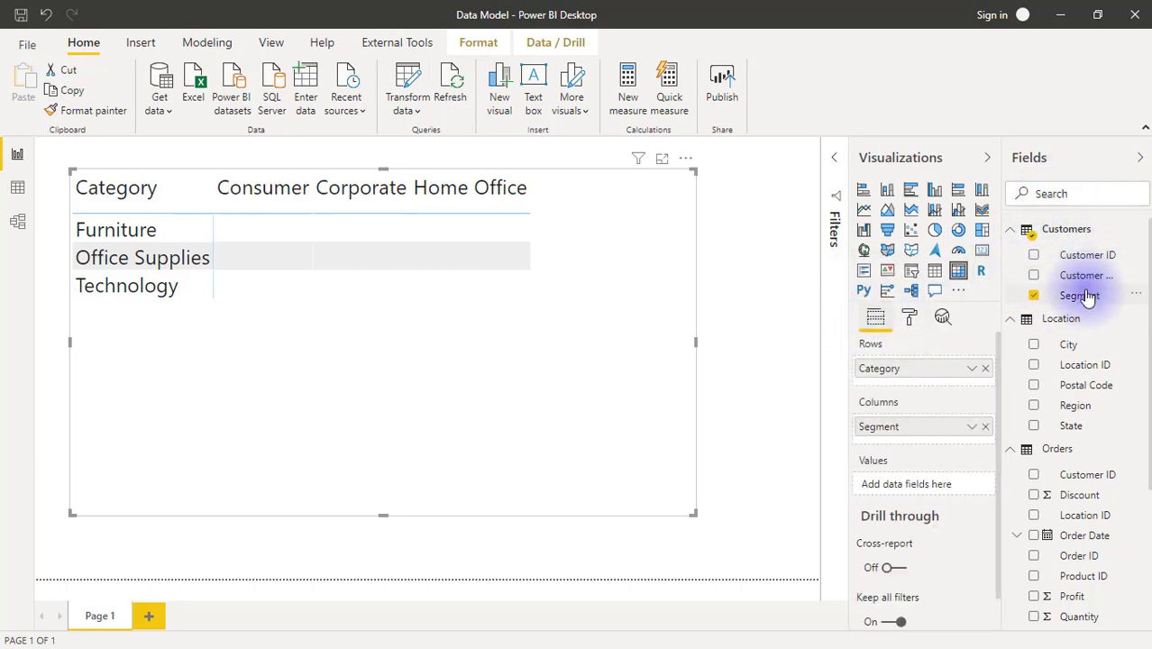
left_click_drag(1080, 298, 923, 486)
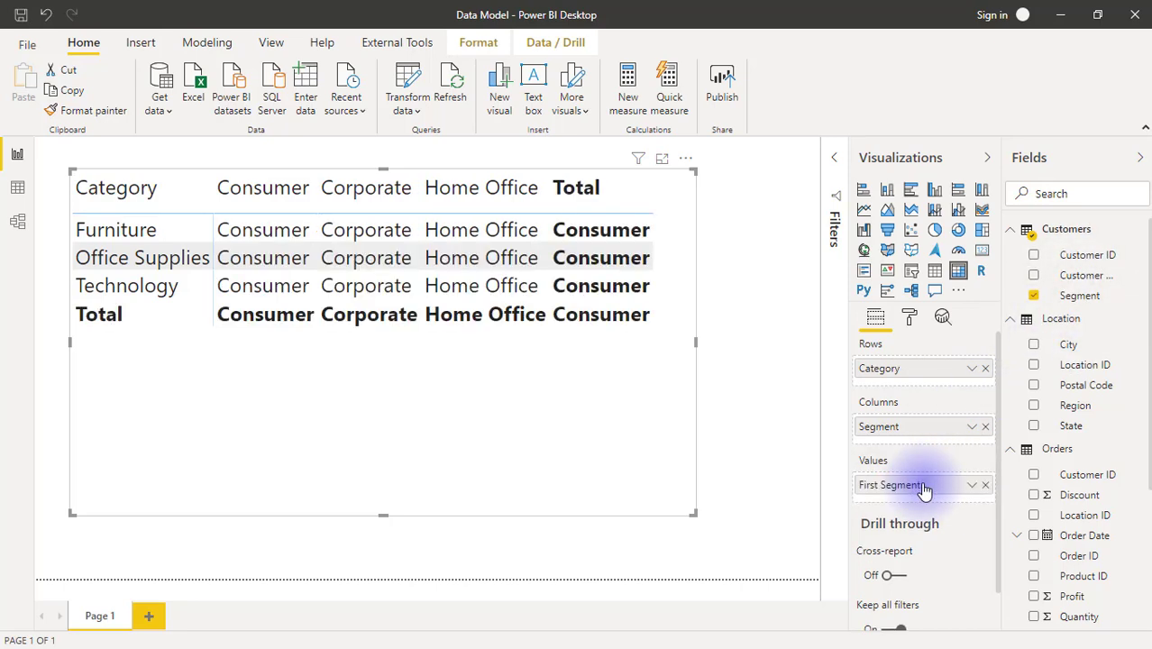
left_click(972, 486)
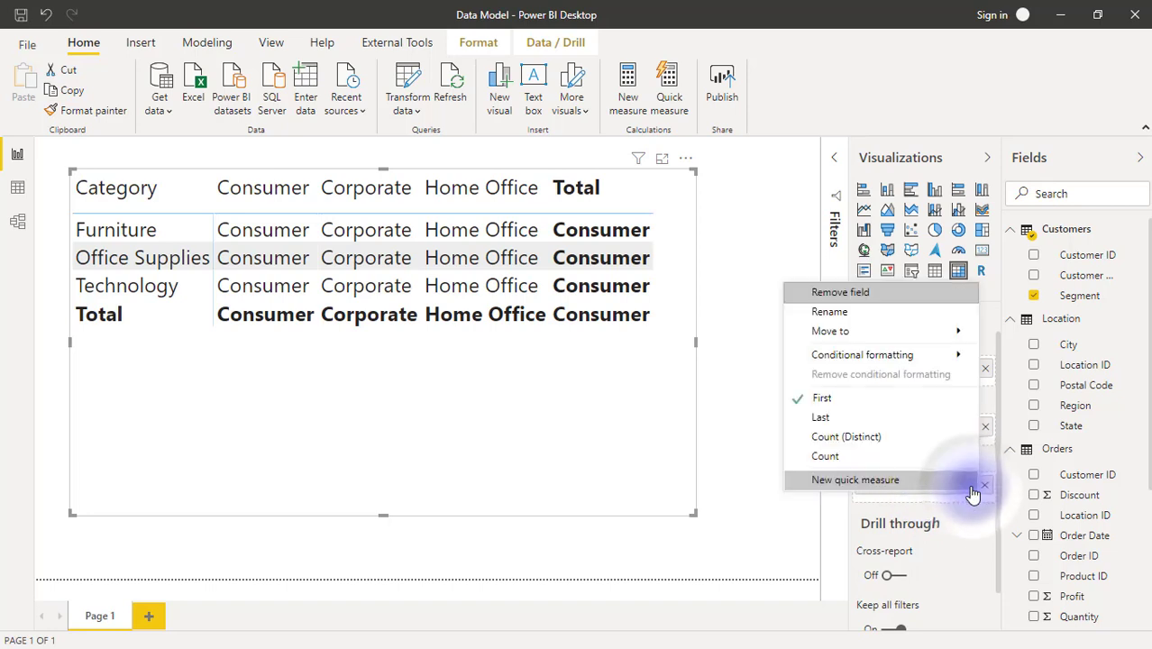
left_click(901, 457)
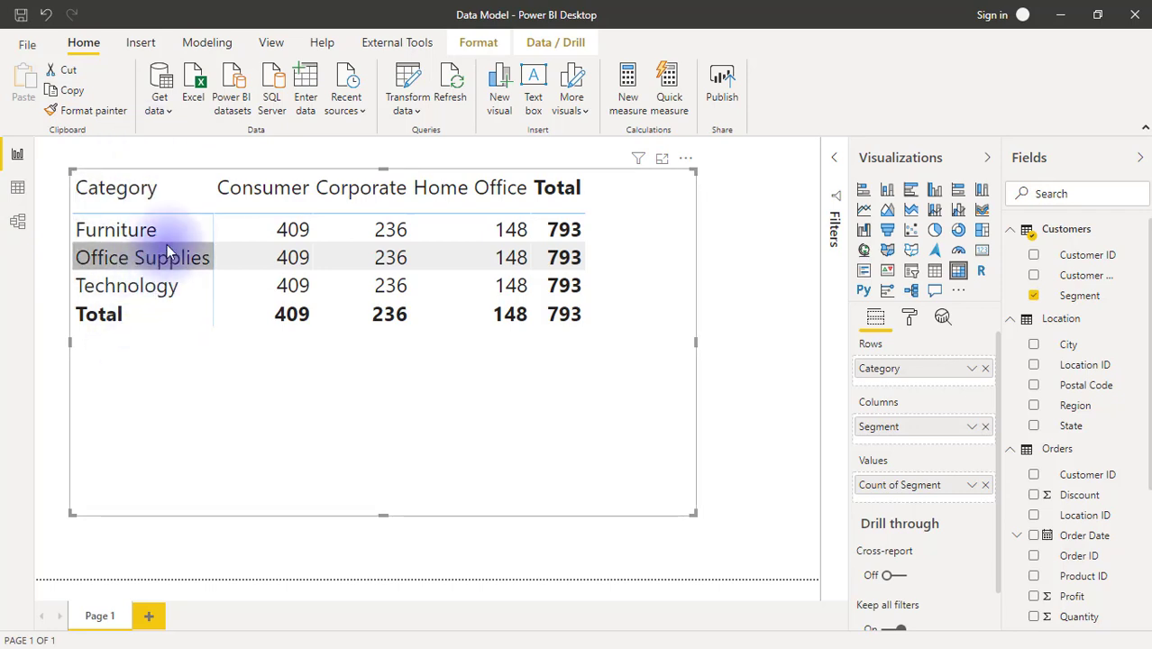
Step: Set the cross filter direction of the Orders–Customers relationship to Both, and return to the report page with the matrix
left_click(20, 227)
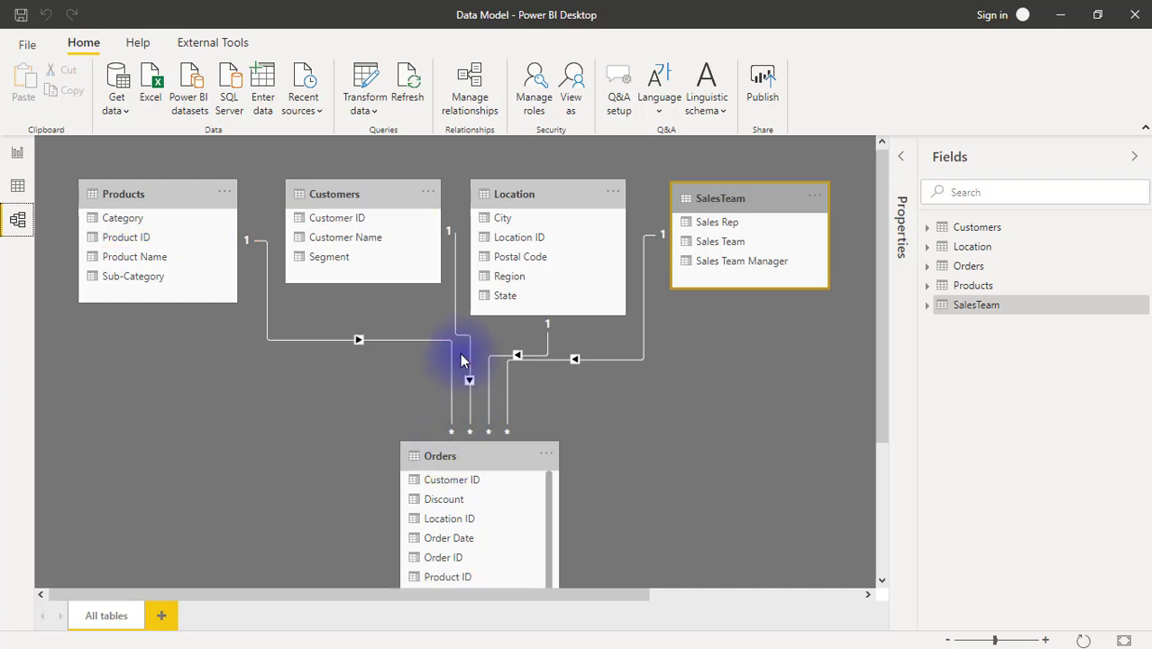
double_click(454, 286)
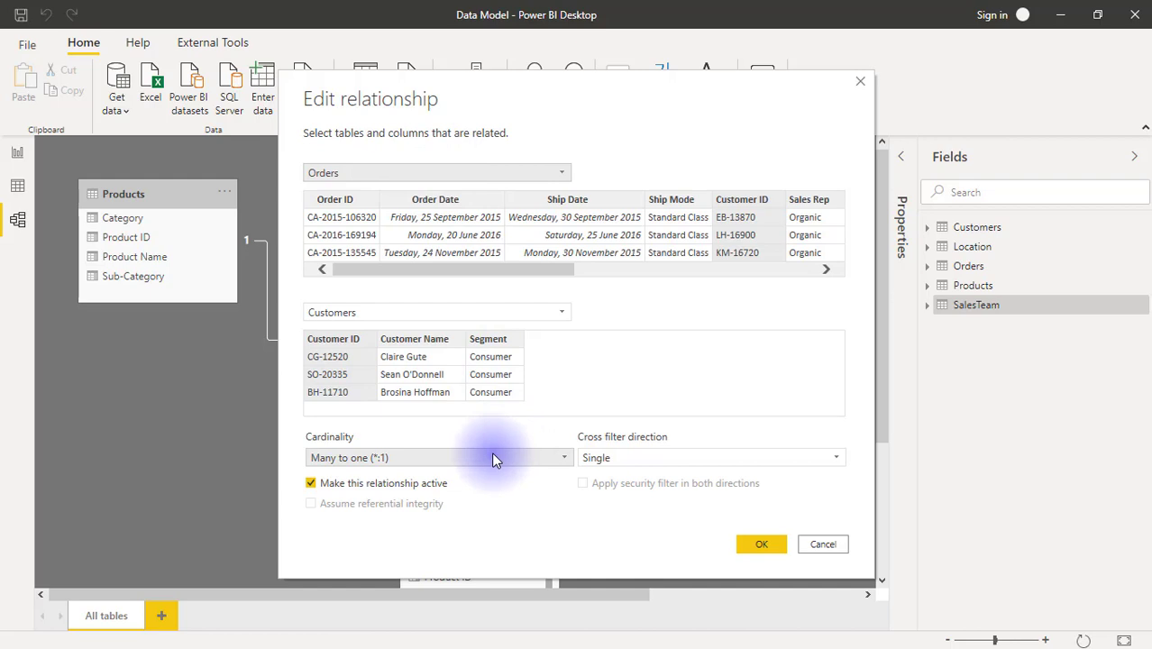
left_click(632, 458)
left_click(601, 490)
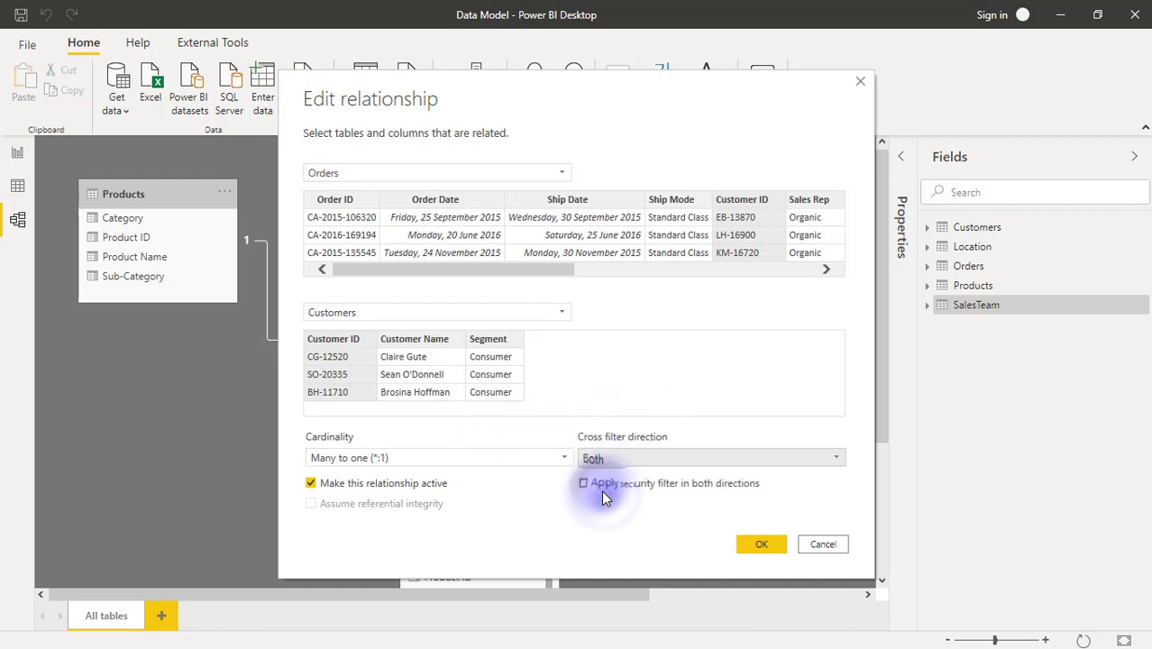
left_click(749, 543)
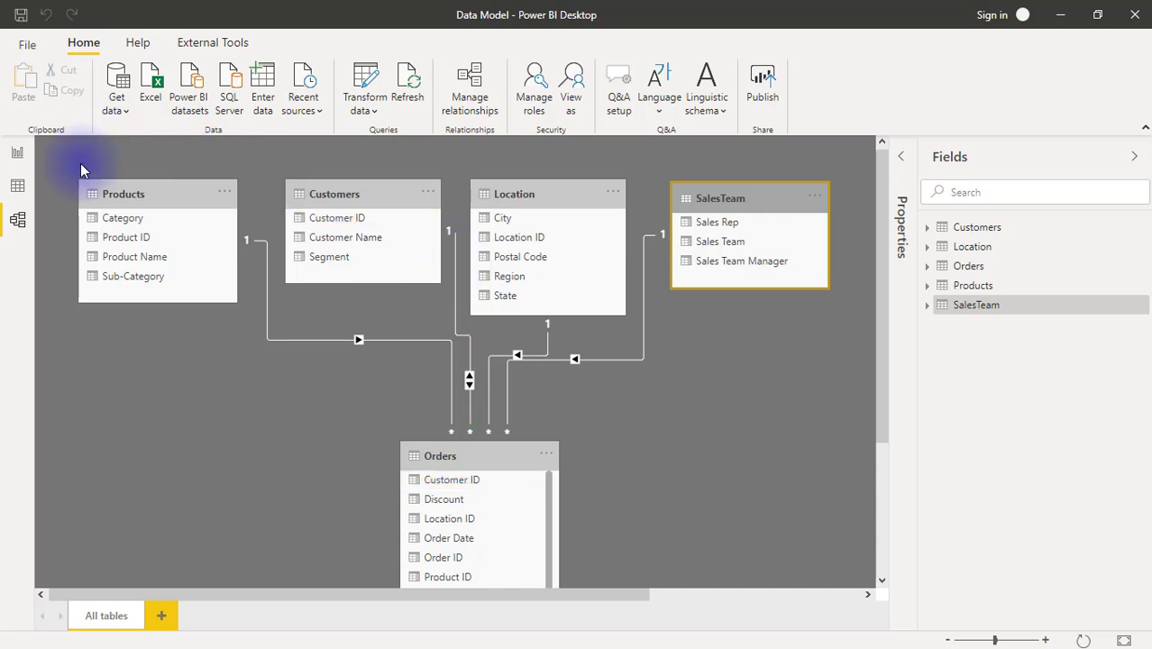
left_click(22, 160)
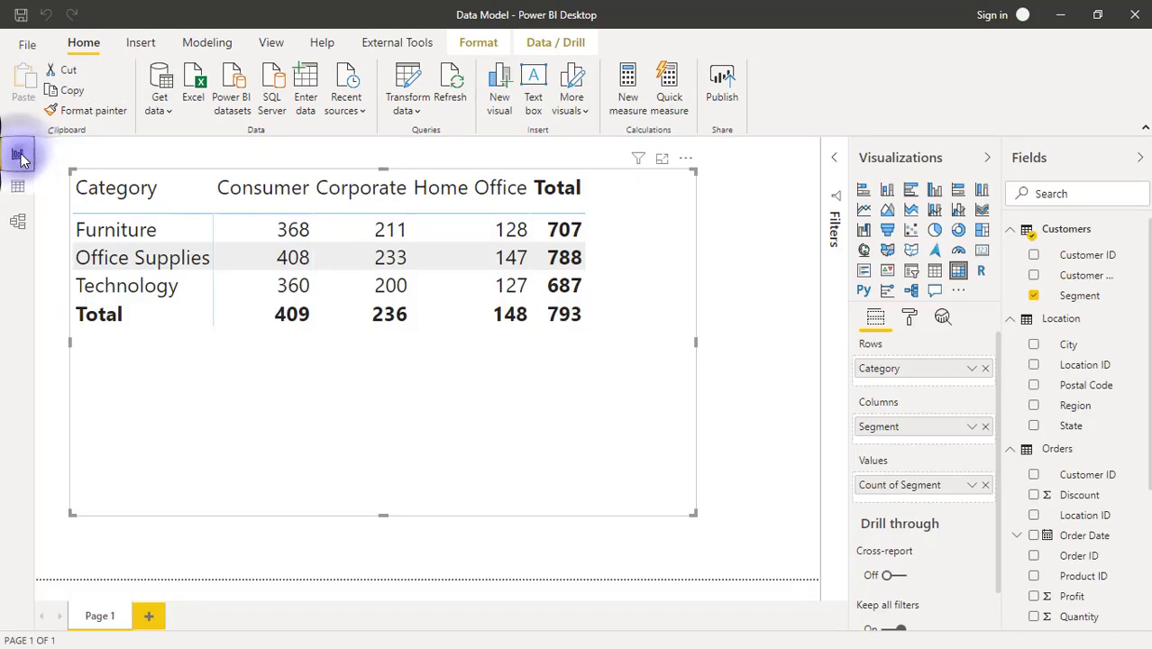